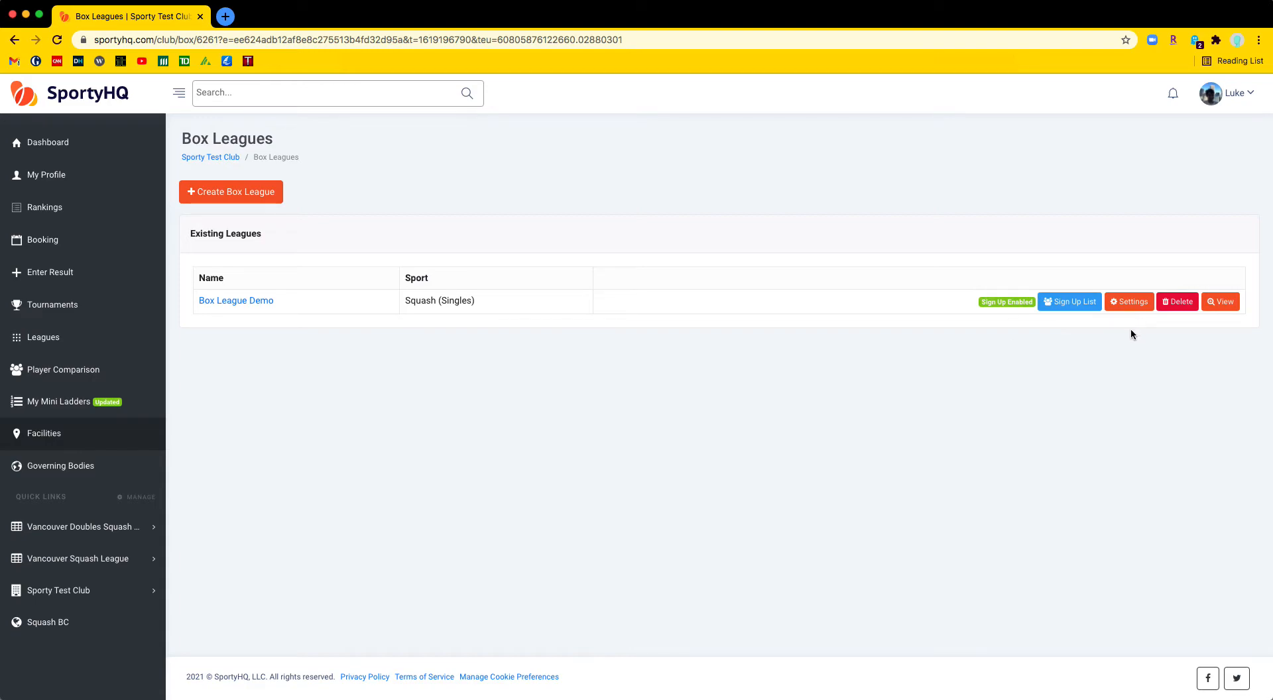
Review the Box League Demo sign-up list of opted-in and opted-out members without adding anyone
click(1068, 303)
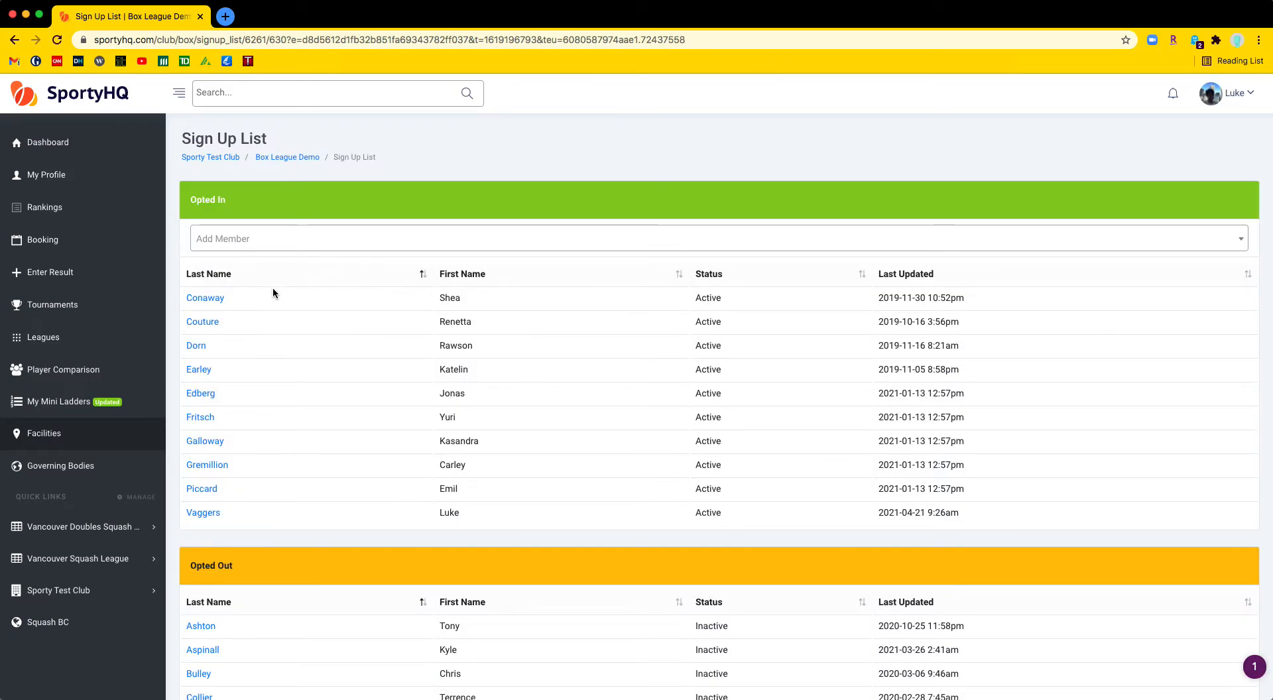
click(257, 244)
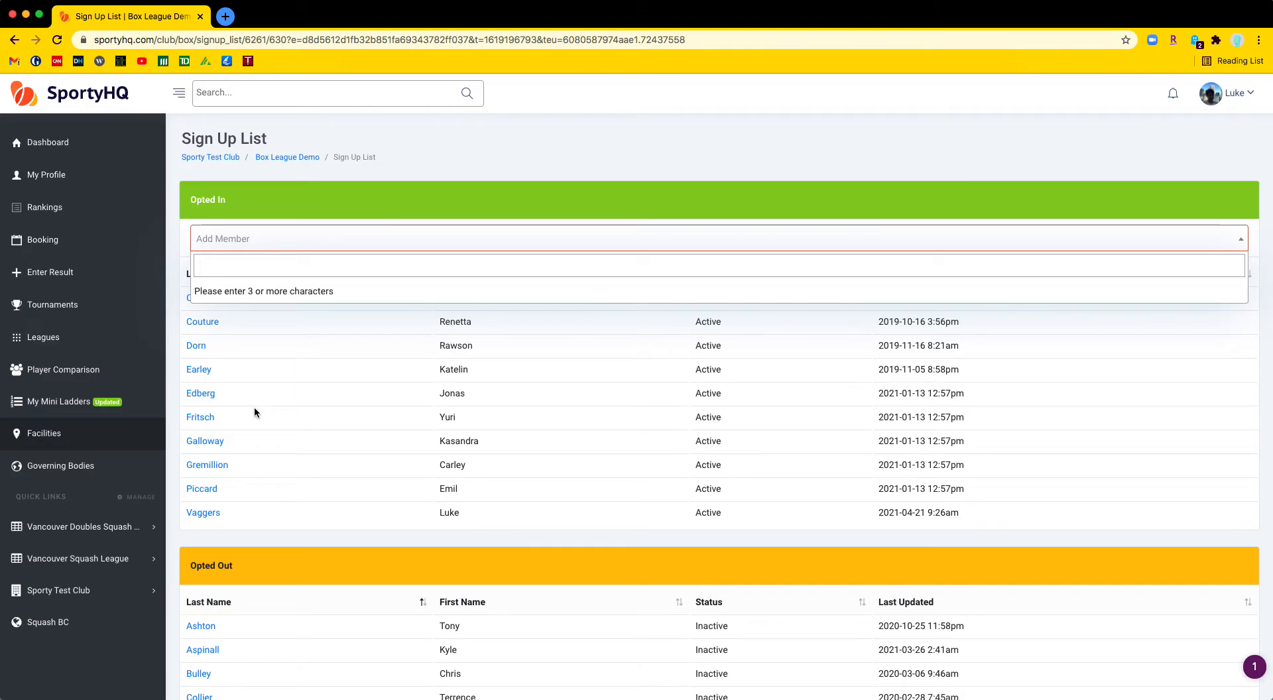
click(233, 200)
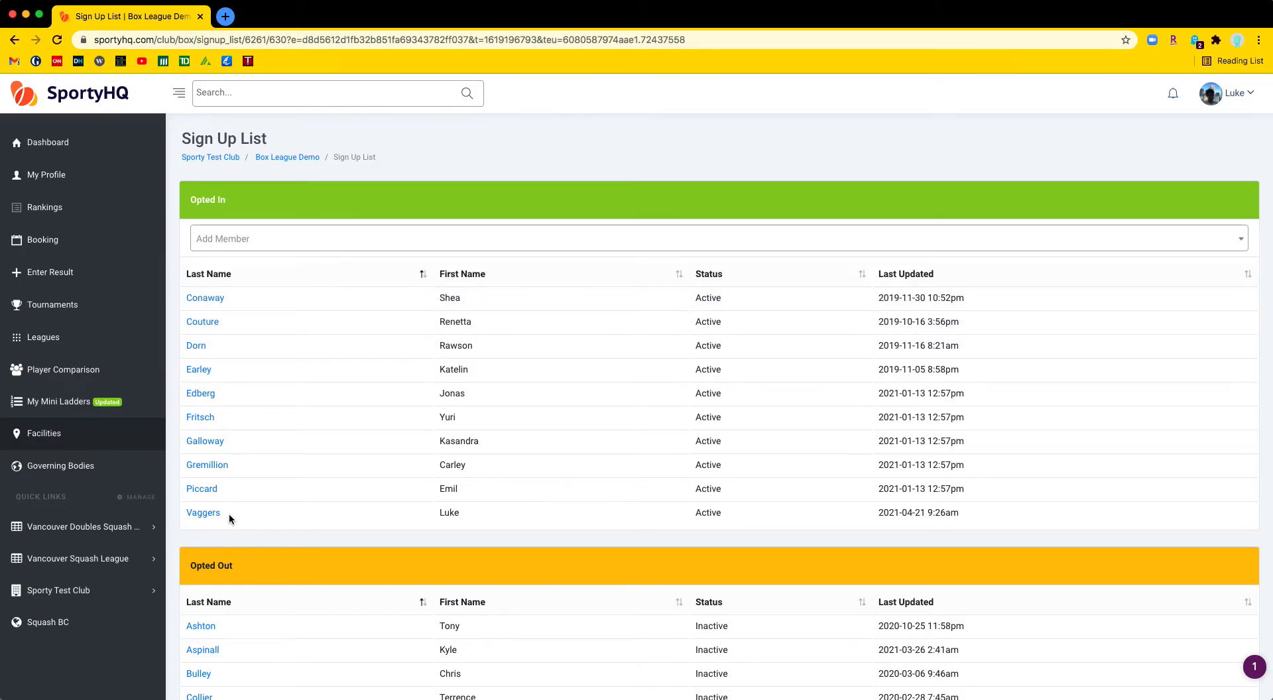
scroll(363, 440, down, 7)
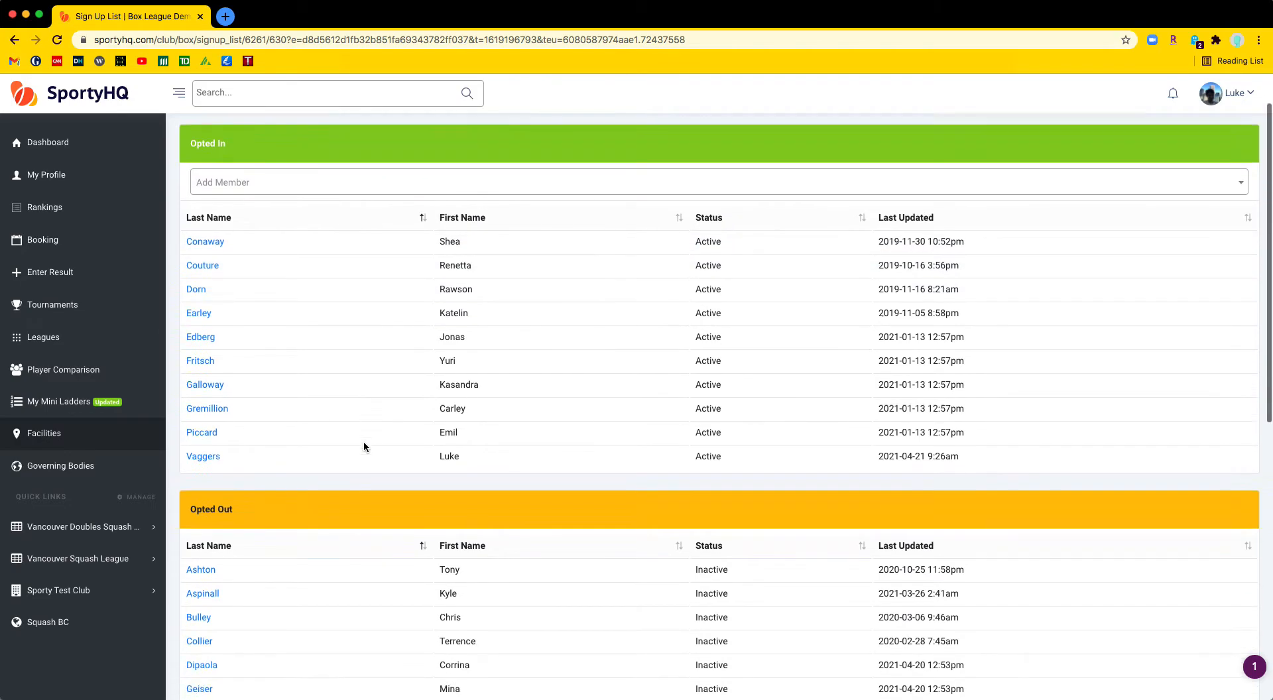
scroll(364, 440, up, 7)
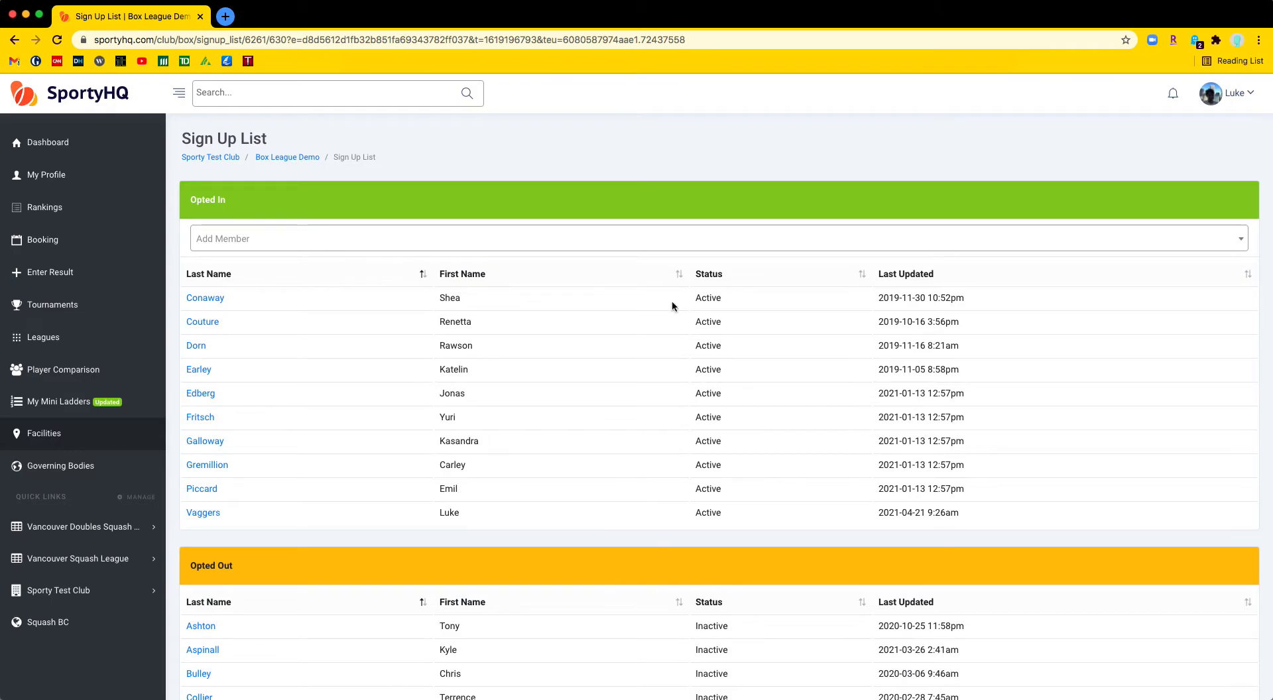
Return to the box leagues list and view the Box League Demo page
click(19, 40)
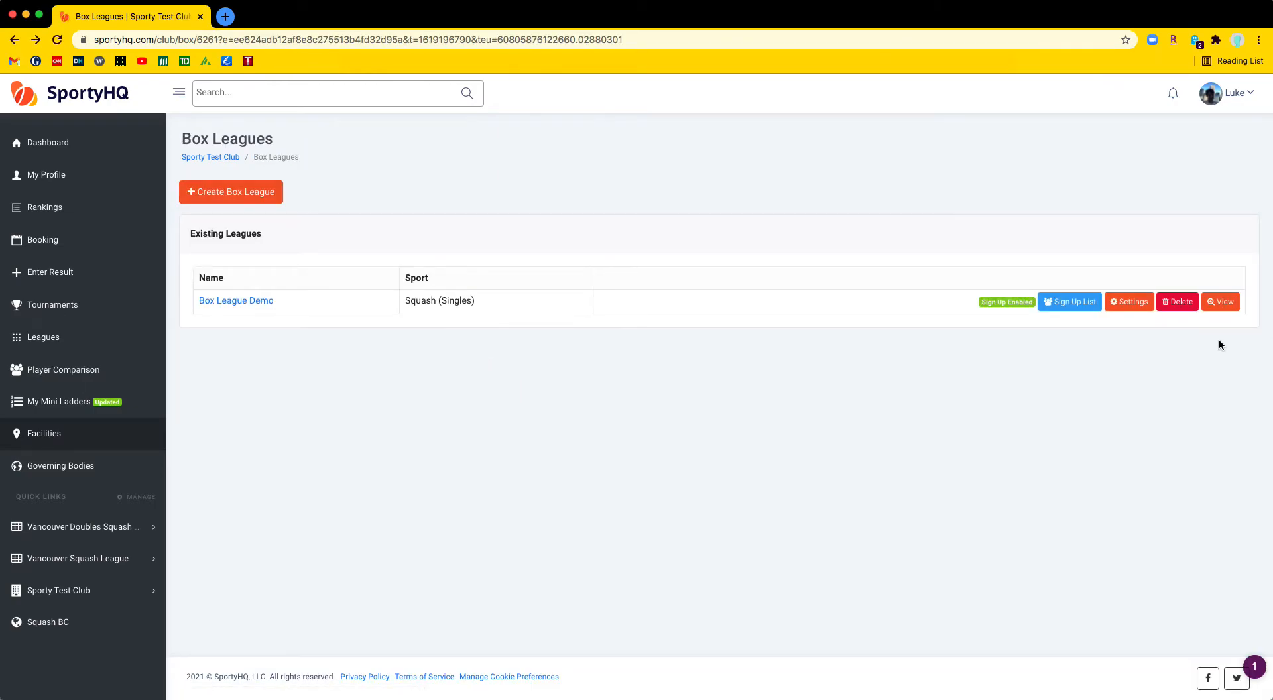
click(1222, 303)
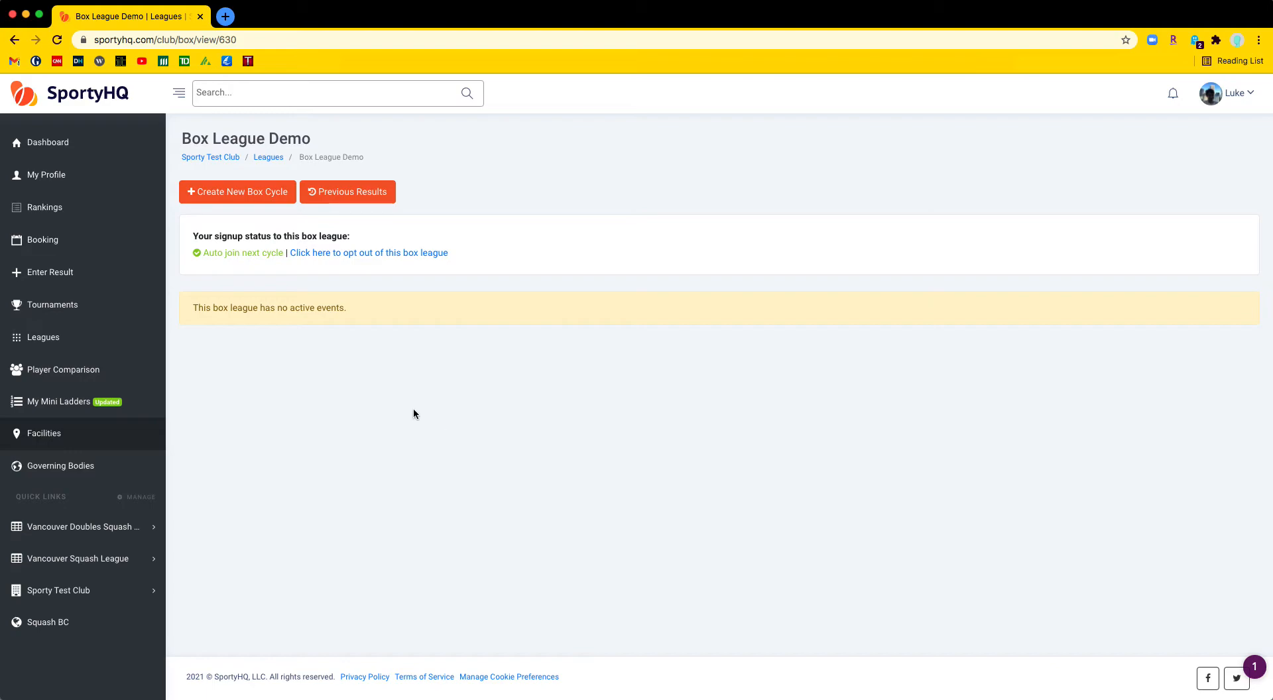
Start a new box cycle dated 30 April 2021 to 31 May 2021
click(275, 189)
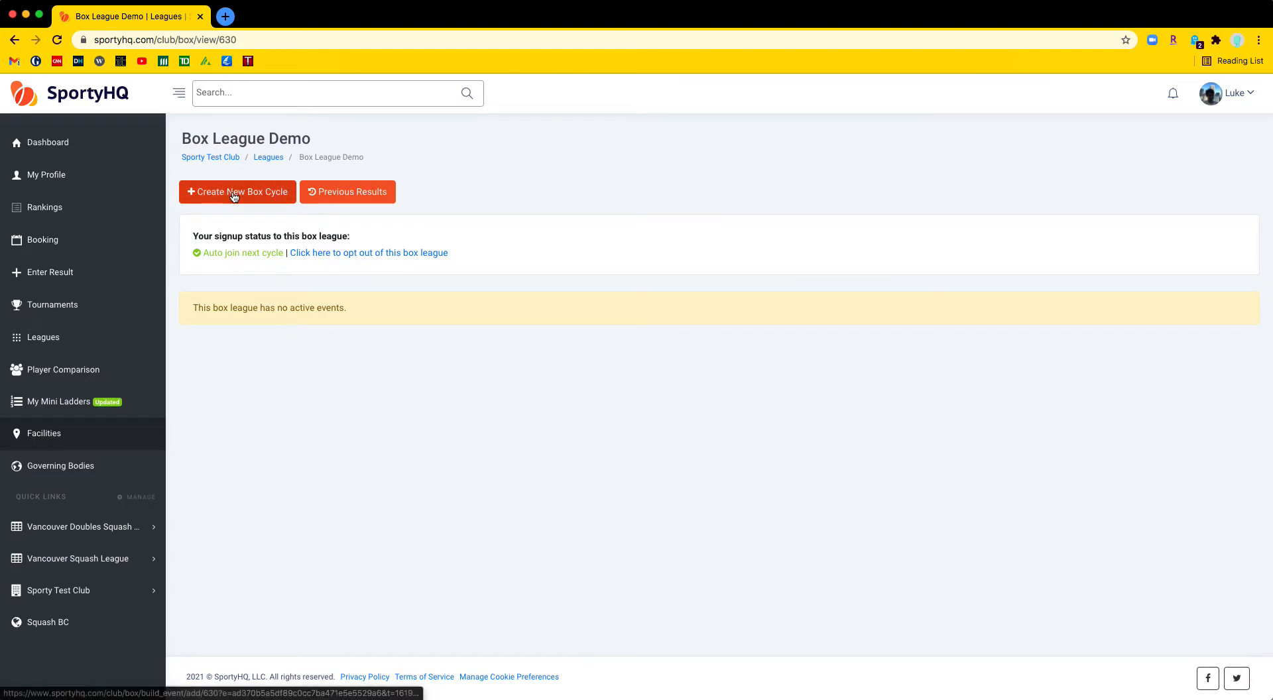
click(526, 247)
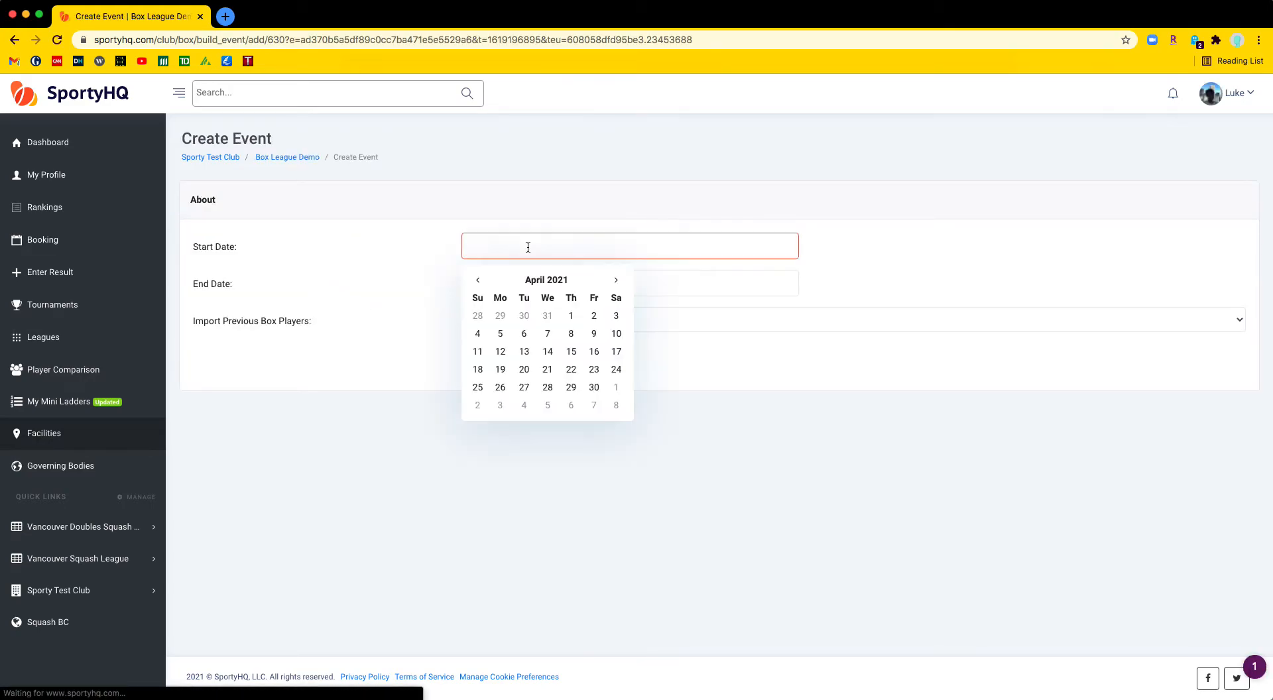
click(595, 387)
click(590, 283)
click(616, 317)
click(501, 443)
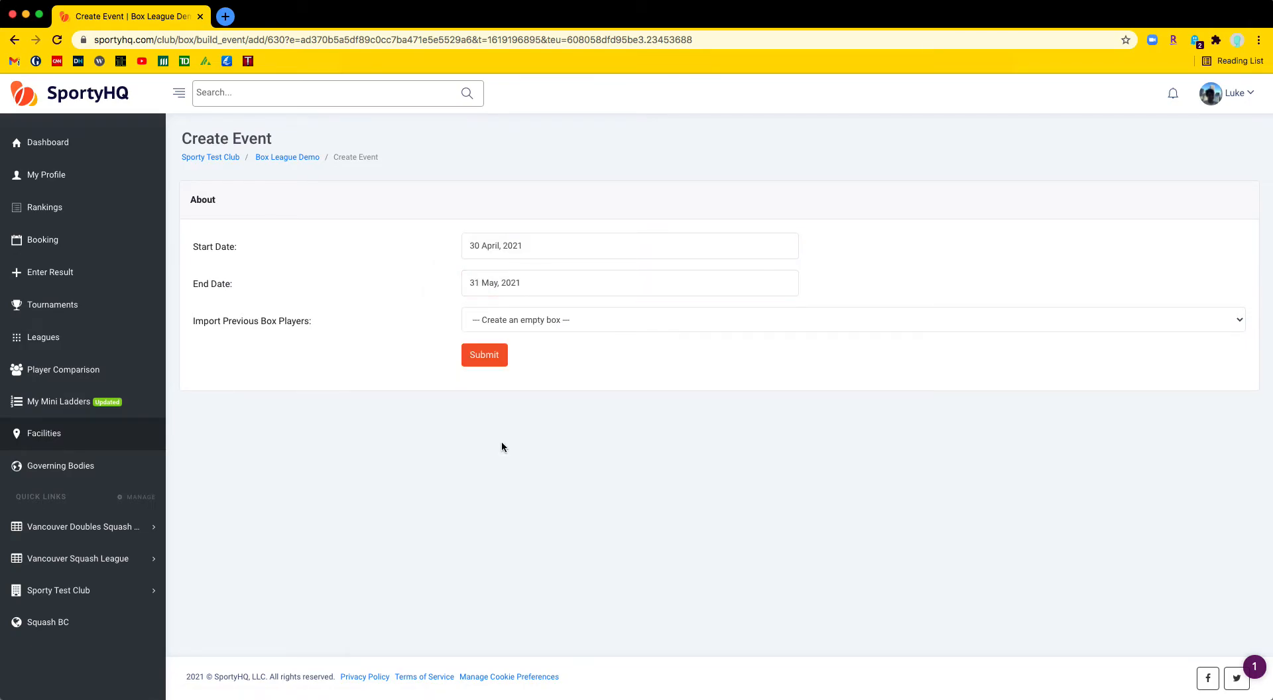
Import players from the 1st Jan–20th Apr 2021 cycle, keep 'Do not promote/demote', and submit
click(553, 319)
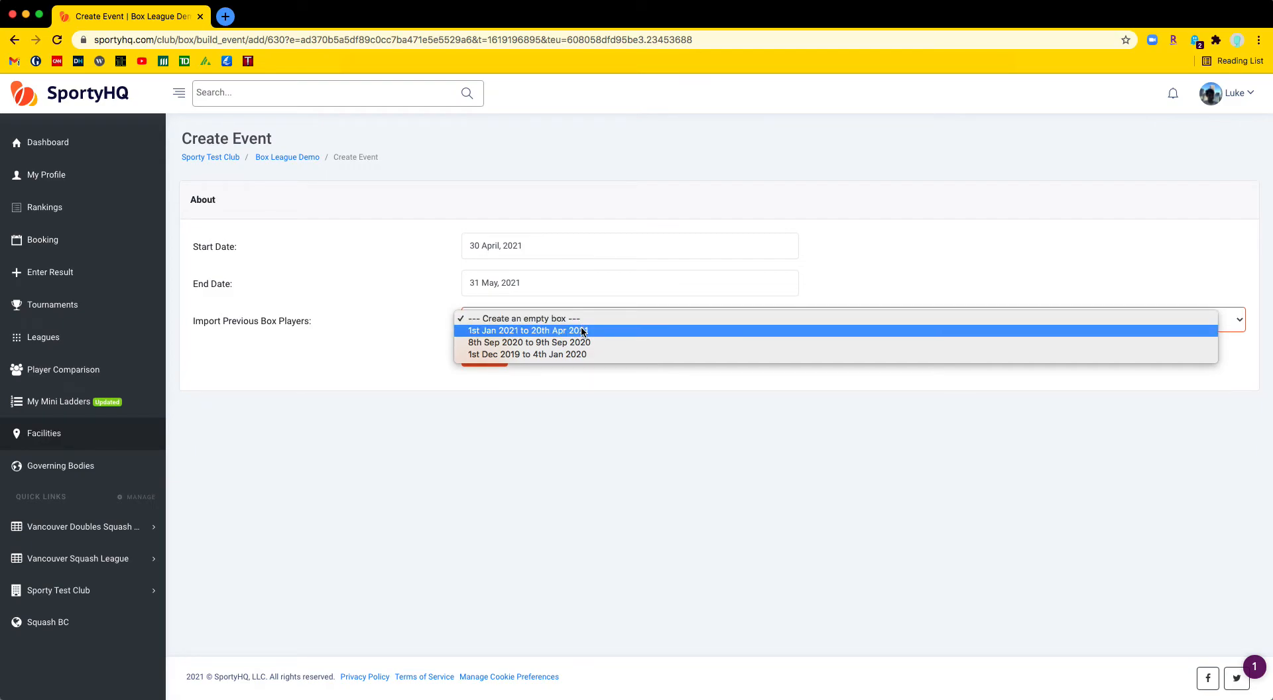
click(521, 332)
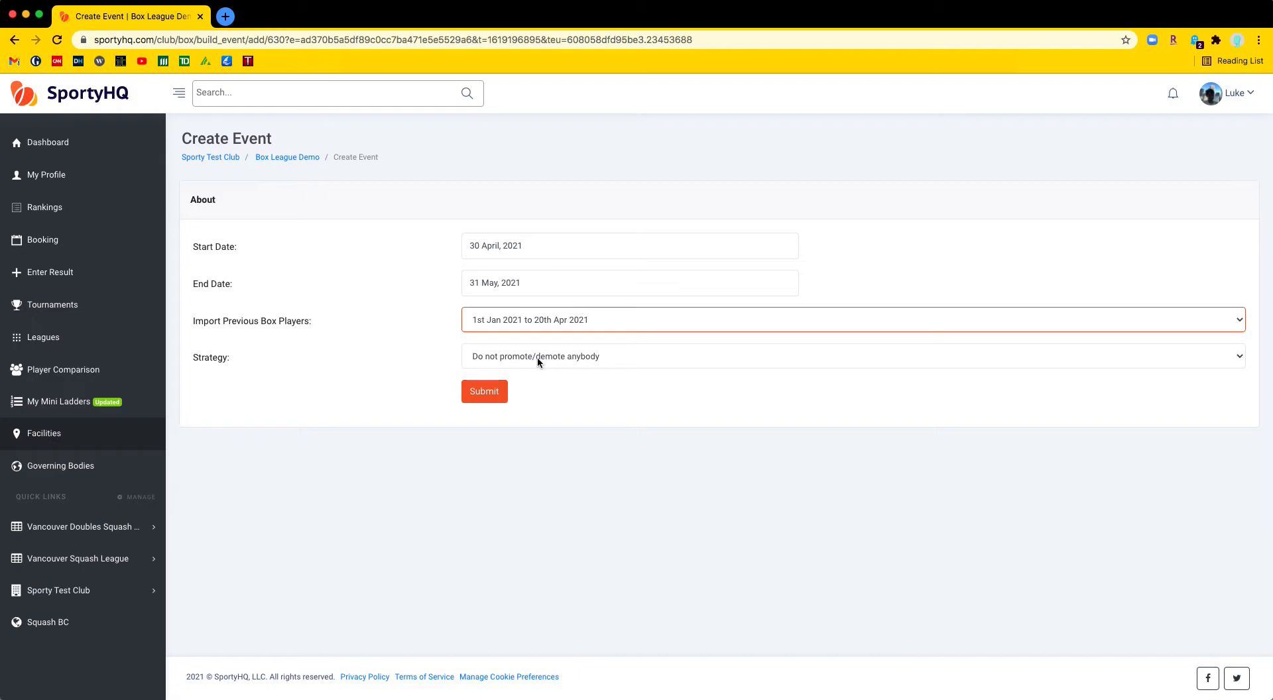
click(515, 356)
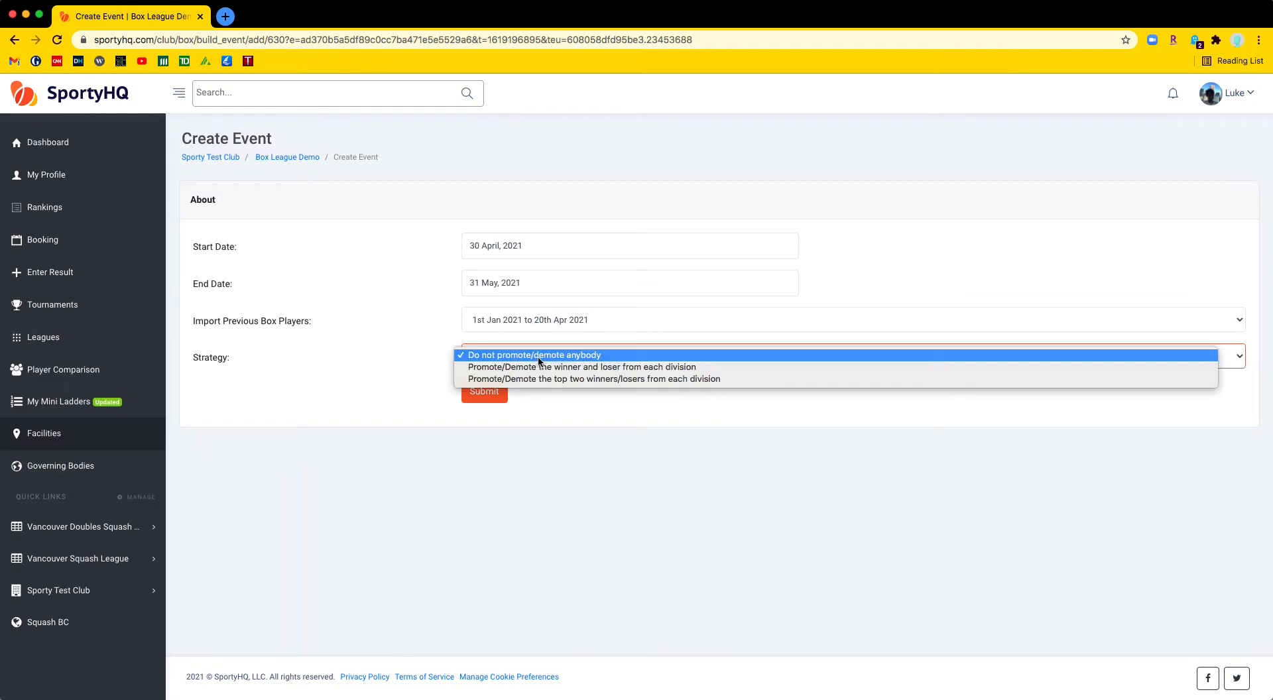
click(572, 407)
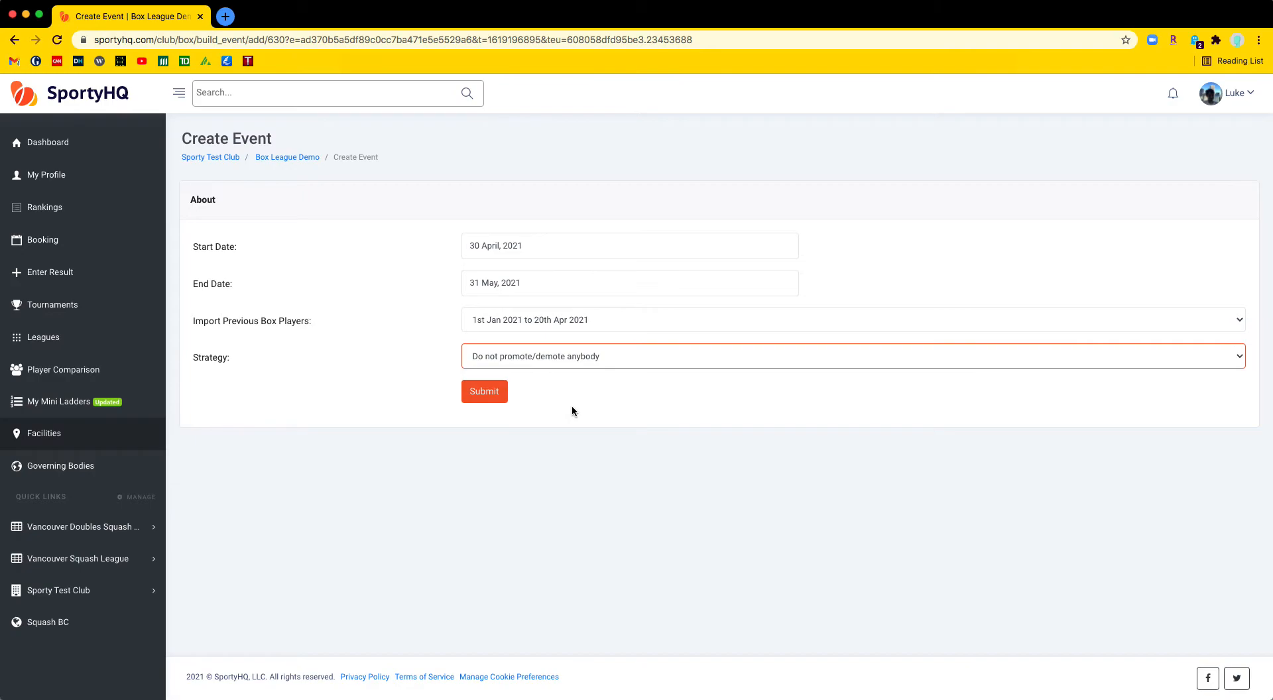
click(491, 391)
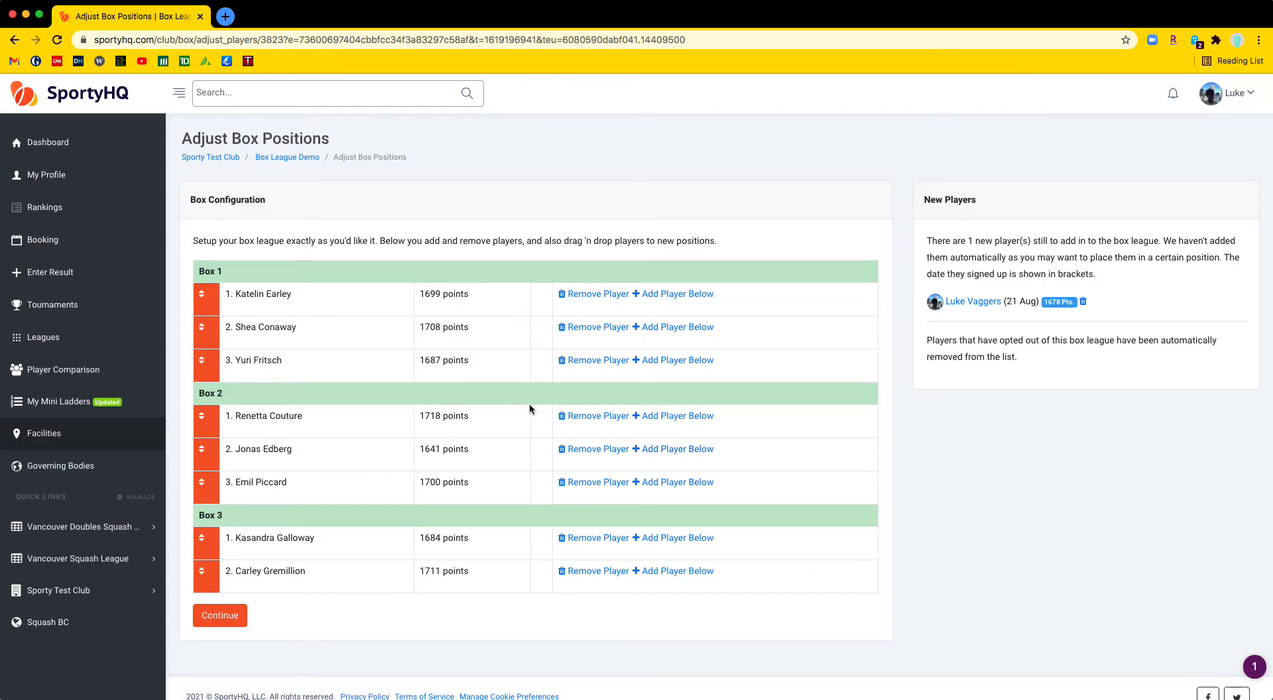
Move the chosen player to the top of Box 1, above the current first-placed player
drag(201, 294, 206, 331)
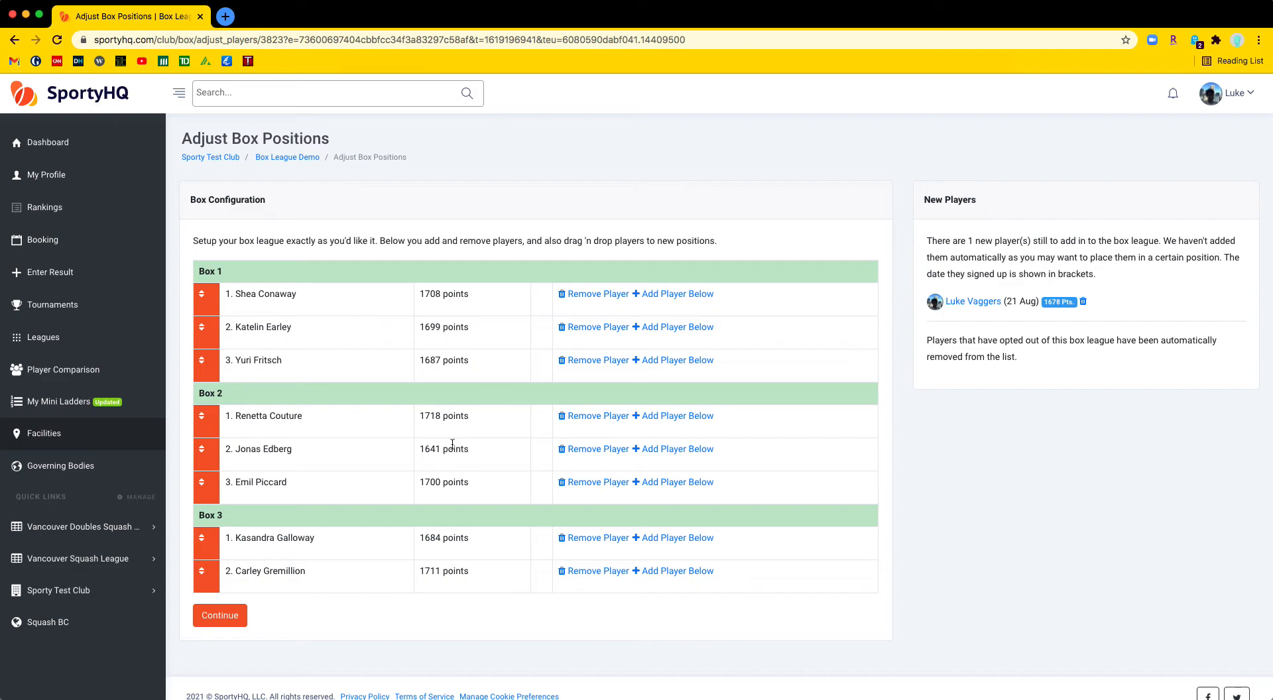
drag(471, 416, 421, 416)
click(967, 303)
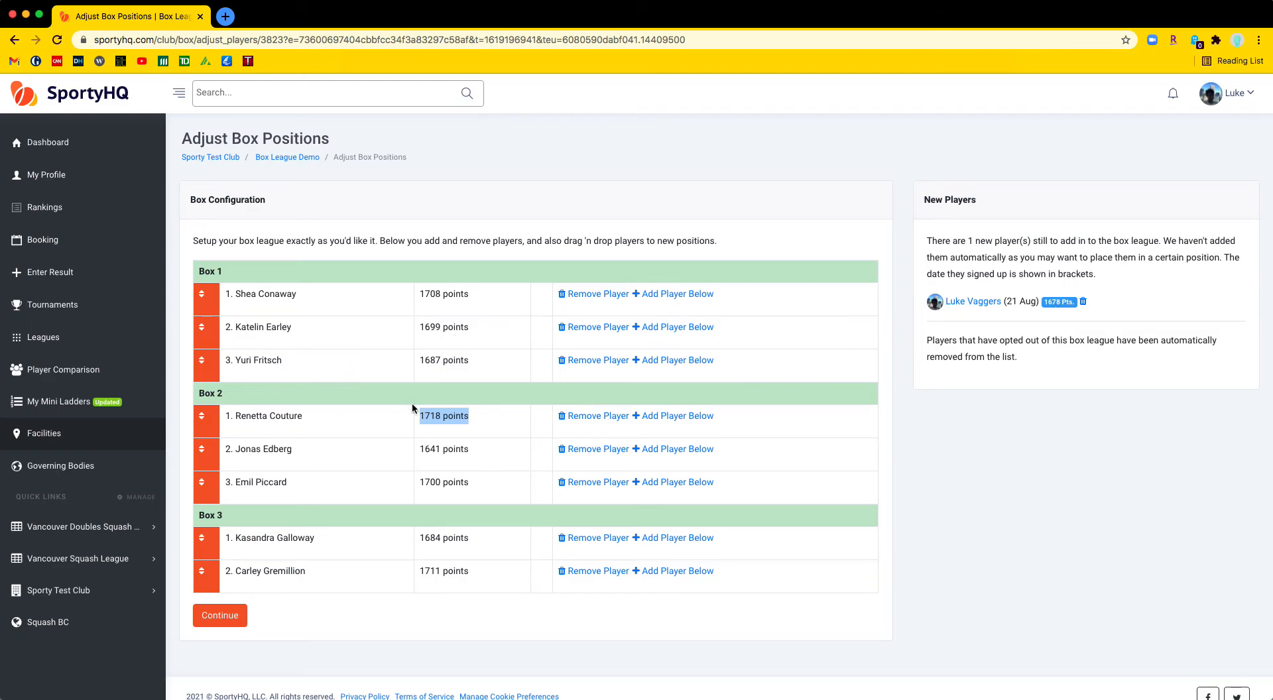
Add the new sign-up to Box 1 in fourth place and save the box positions
click(714, 369)
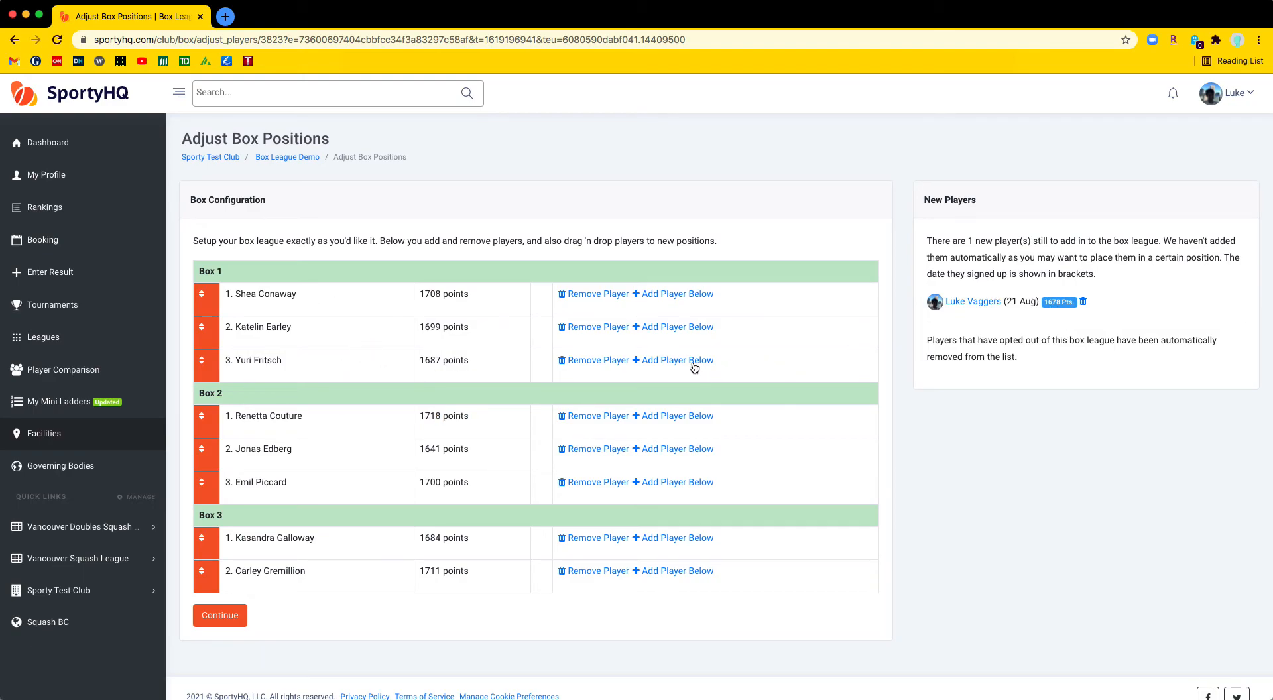
click(692, 361)
click(567, 155)
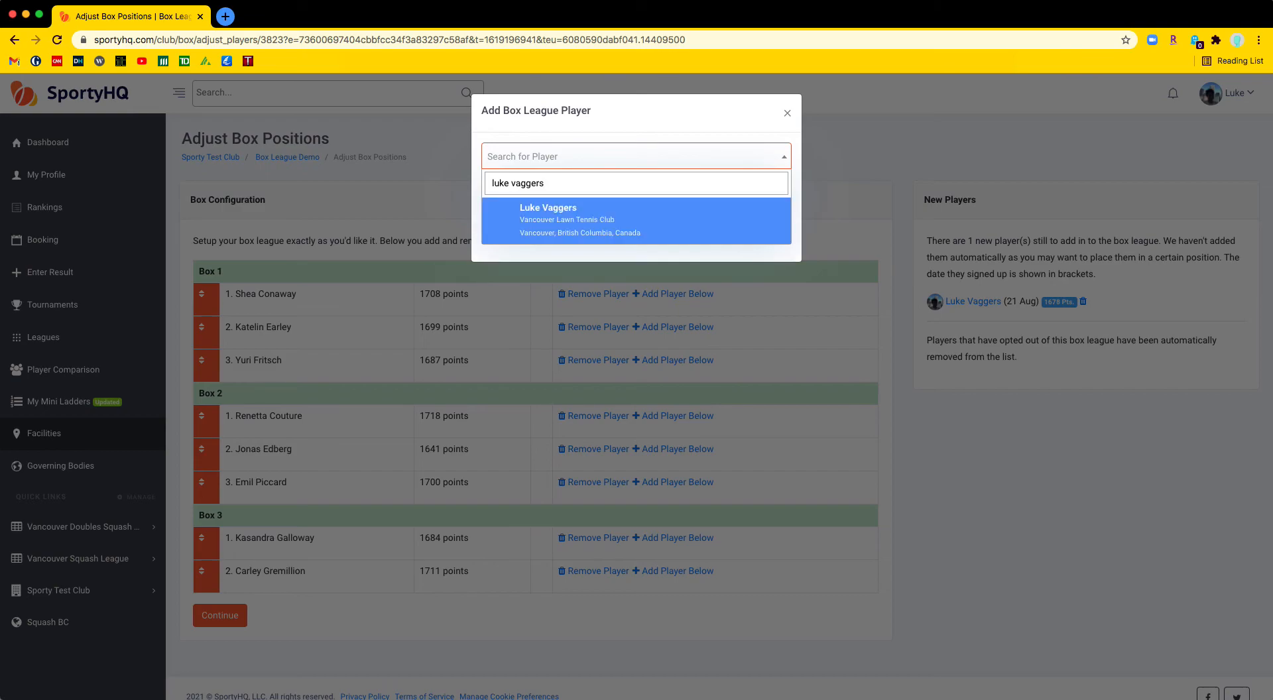
click(582, 223)
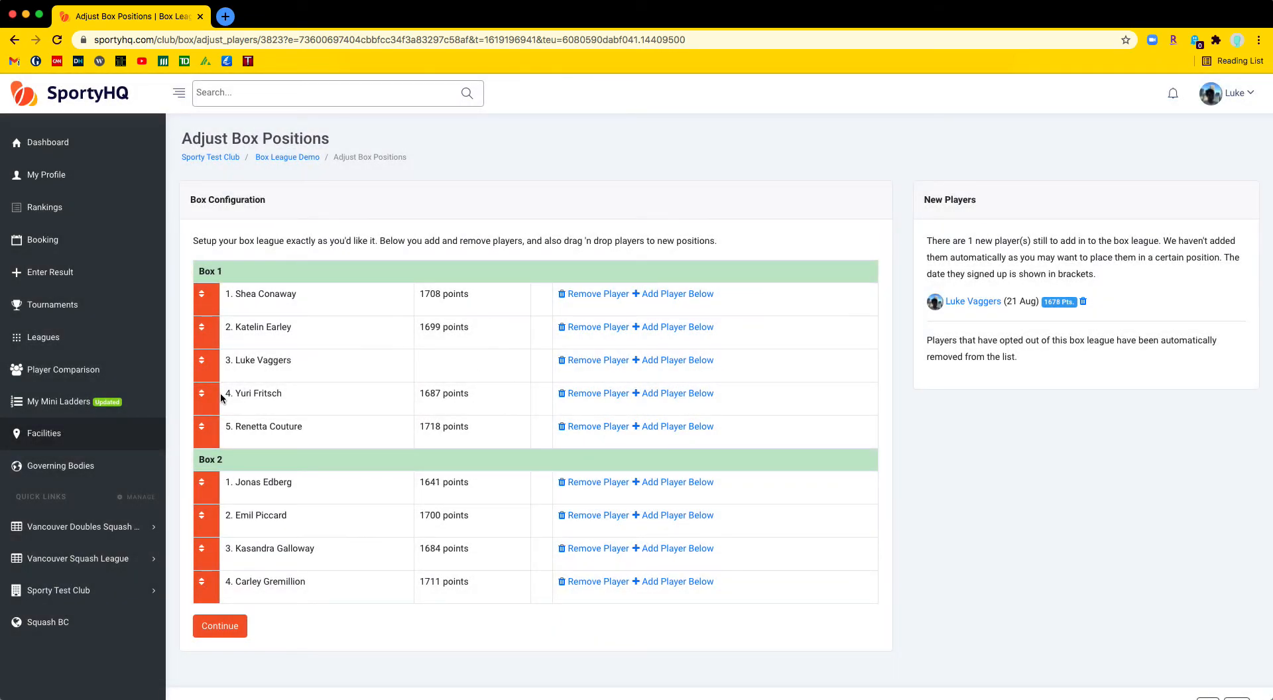
drag(205, 394, 205, 362)
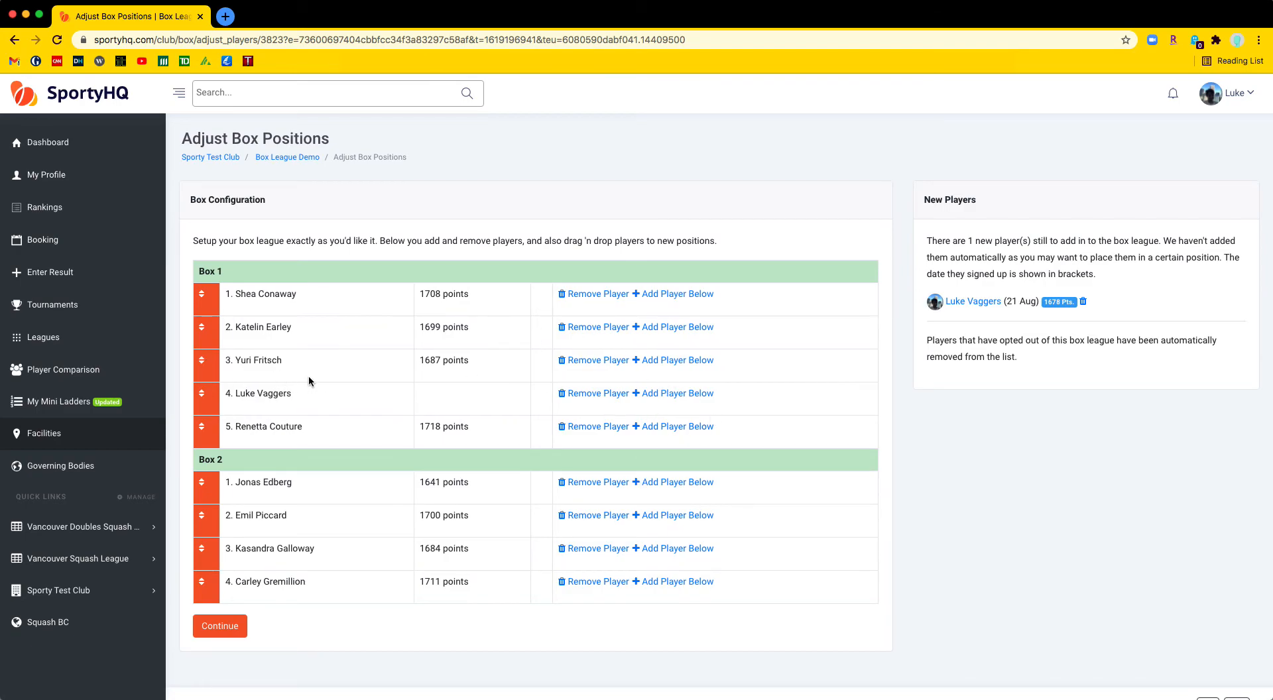
click(219, 635)
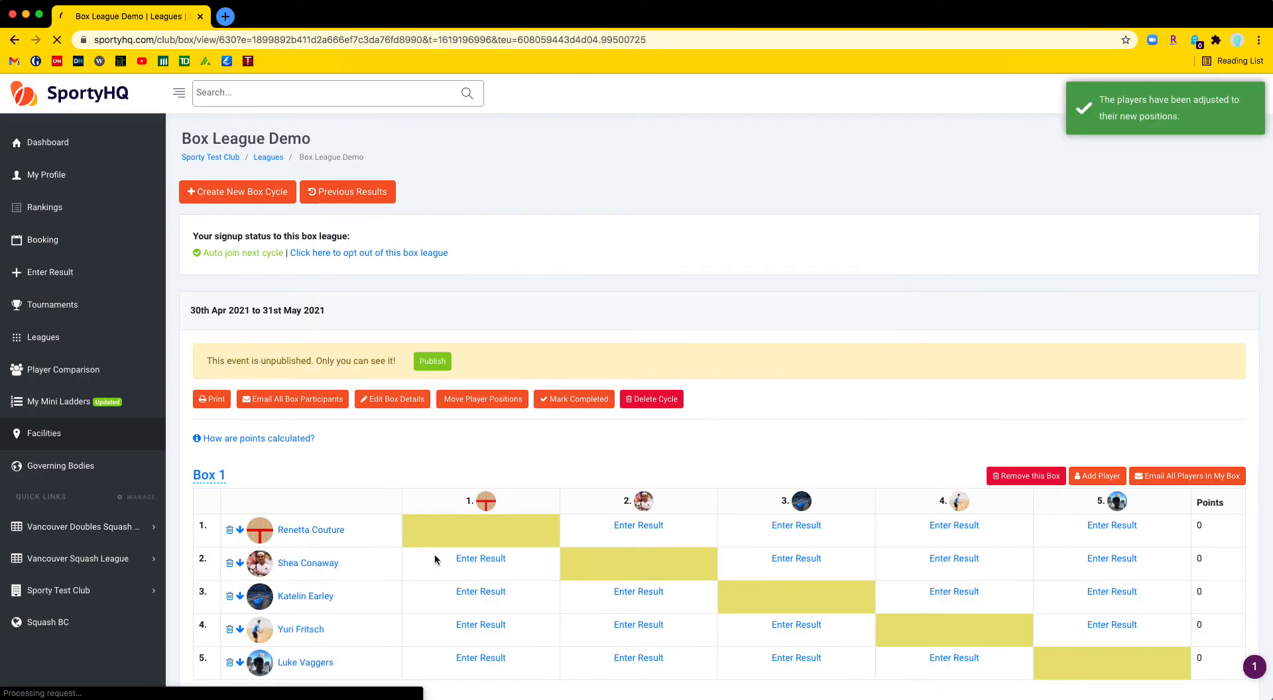
Publish the 30 April–31 May 2021 cycle and dismiss the Contact dialog without sending
scroll(434, 555, down, 5)
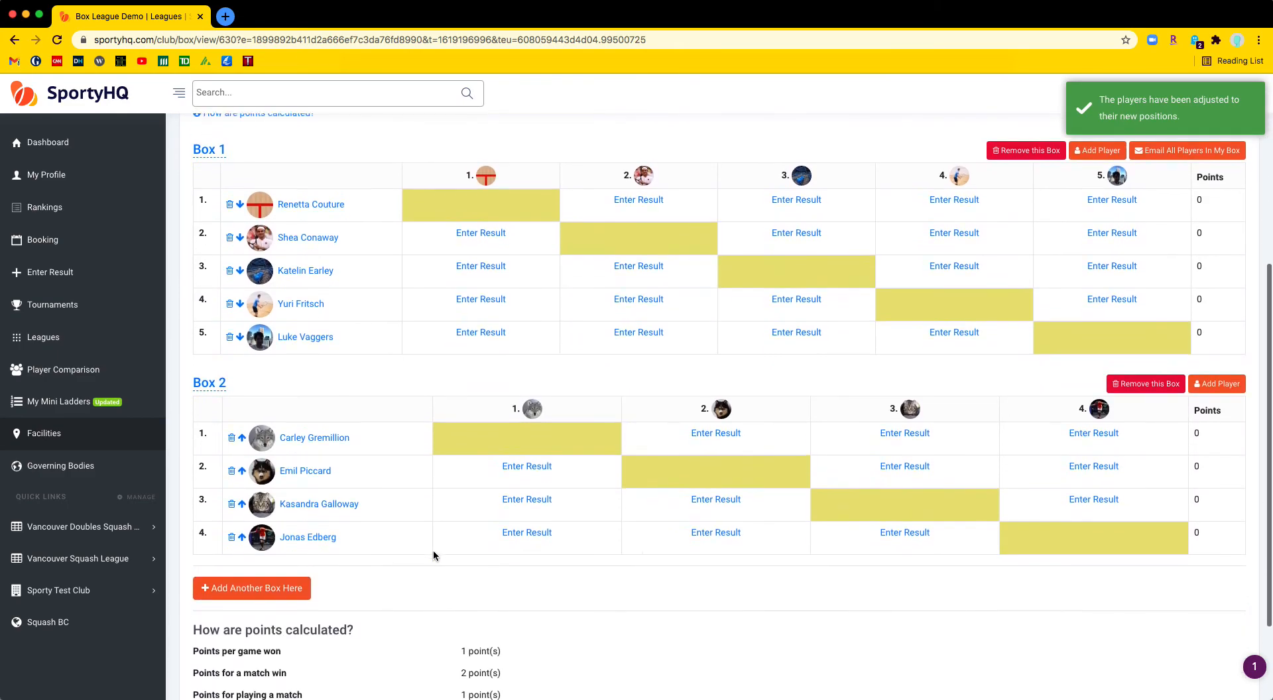
scroll(434, 554, up, 5)
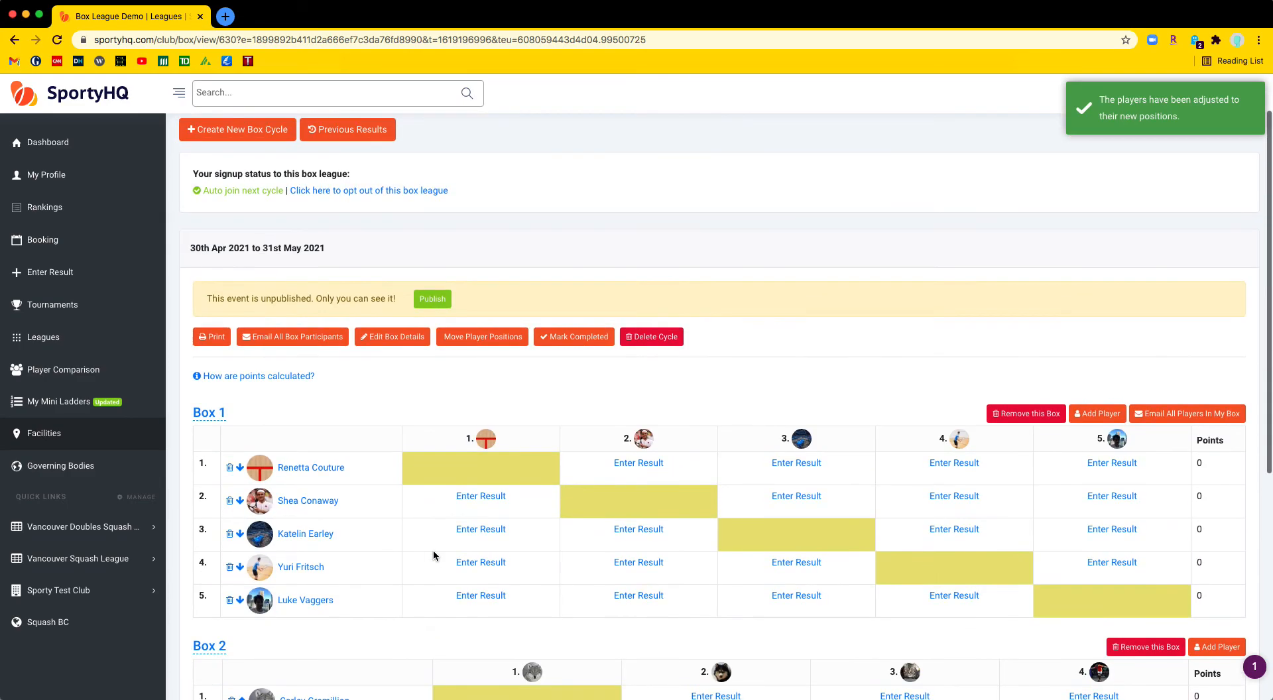
click(437, 365)
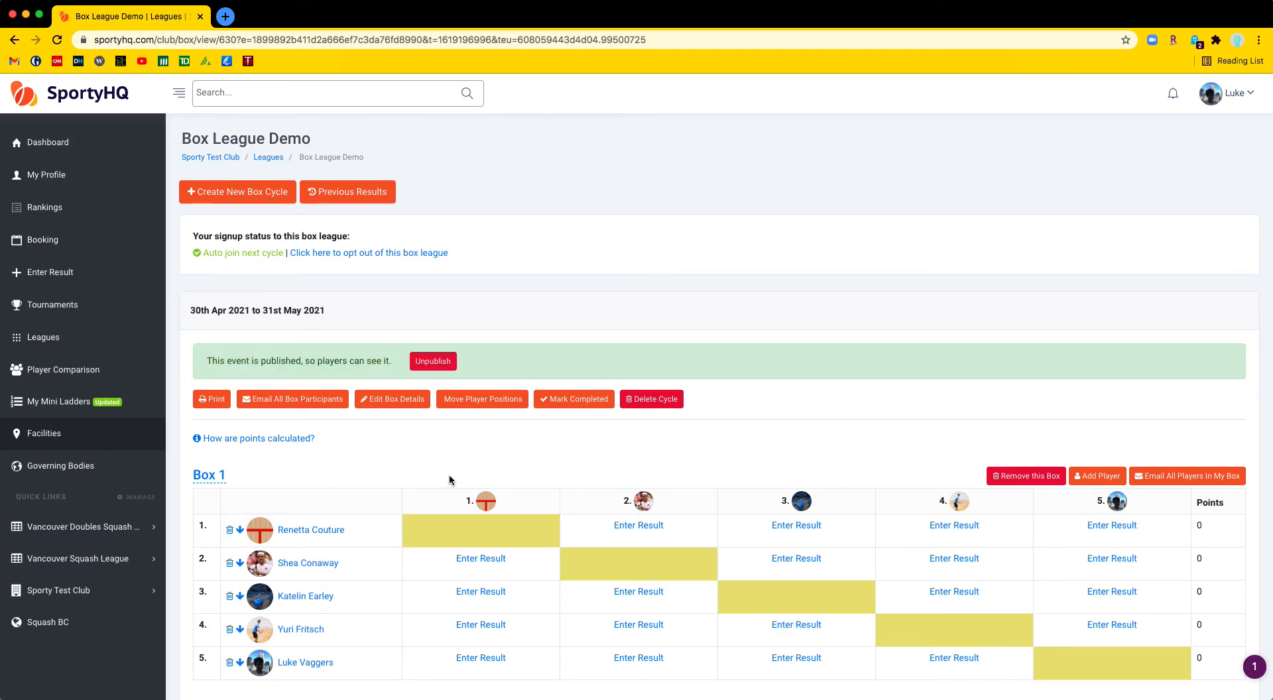
scroll(448, 475, down, 1)
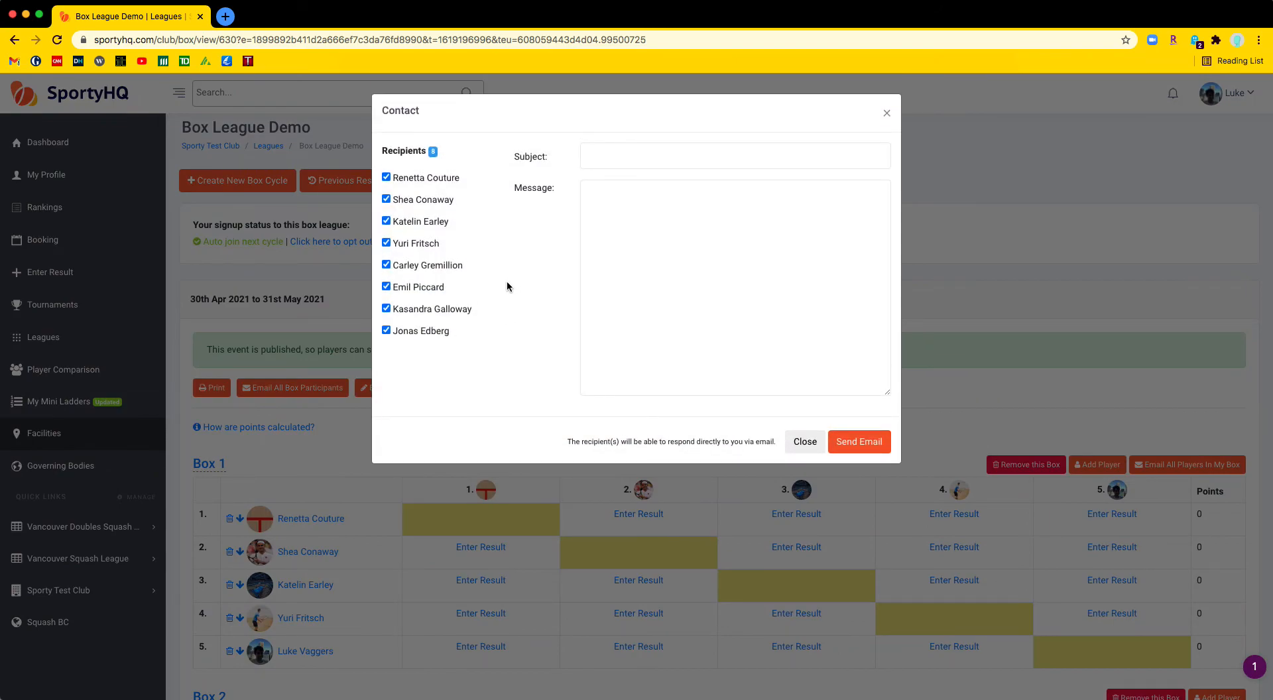
click(887, 113)
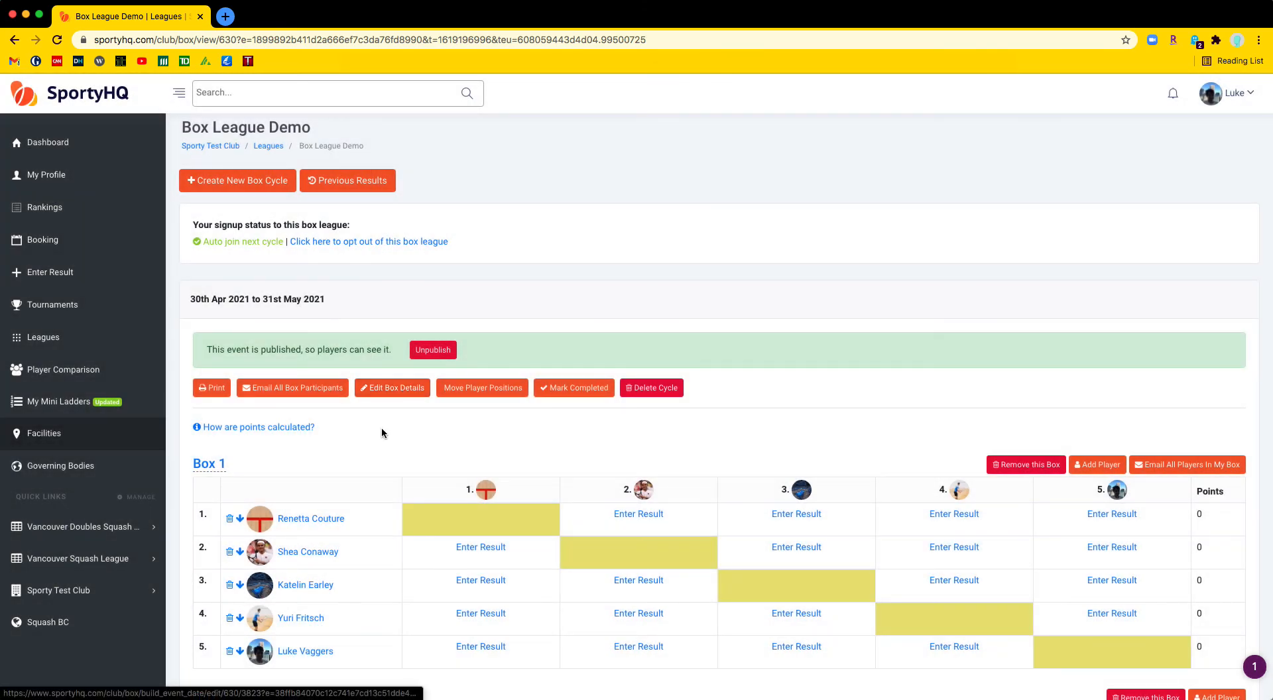